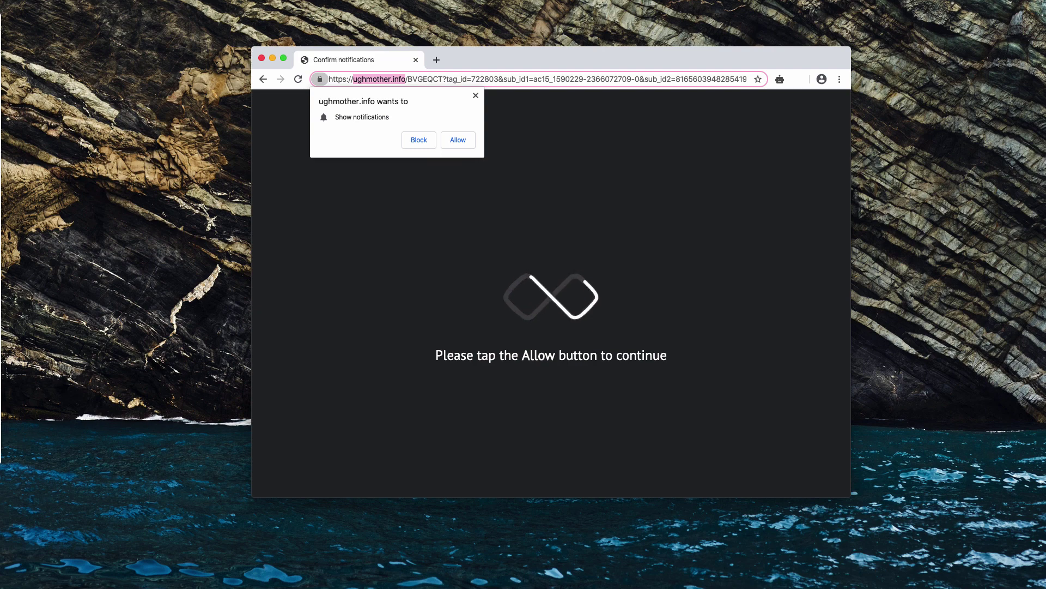
# Allow the site's notification prompt, then refocus and nudge the Chrome window showing the error page.
pyautogui.click(453, 144)
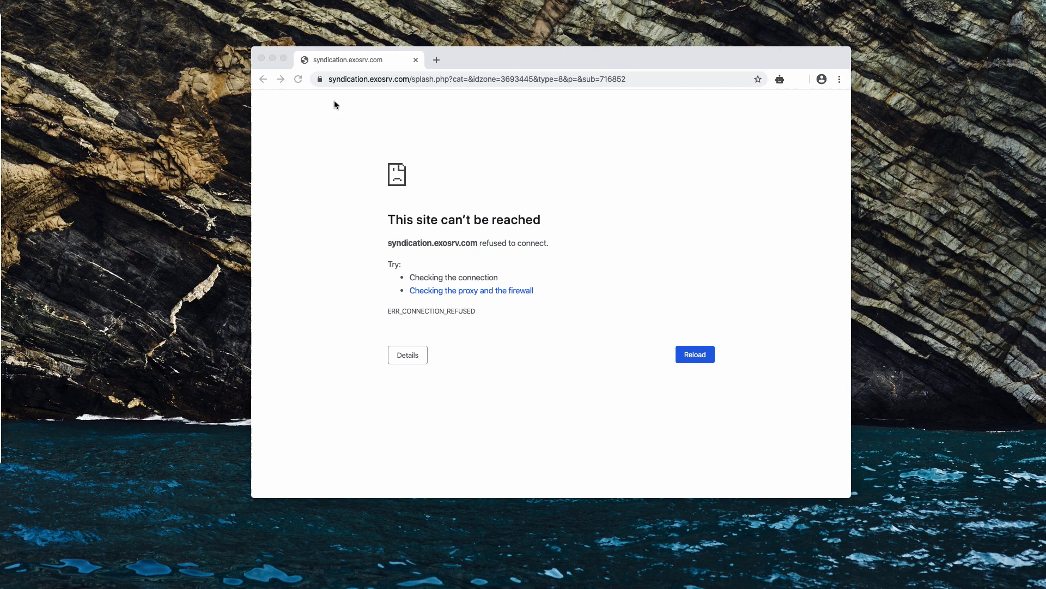
pyautogui.click(421, 145)
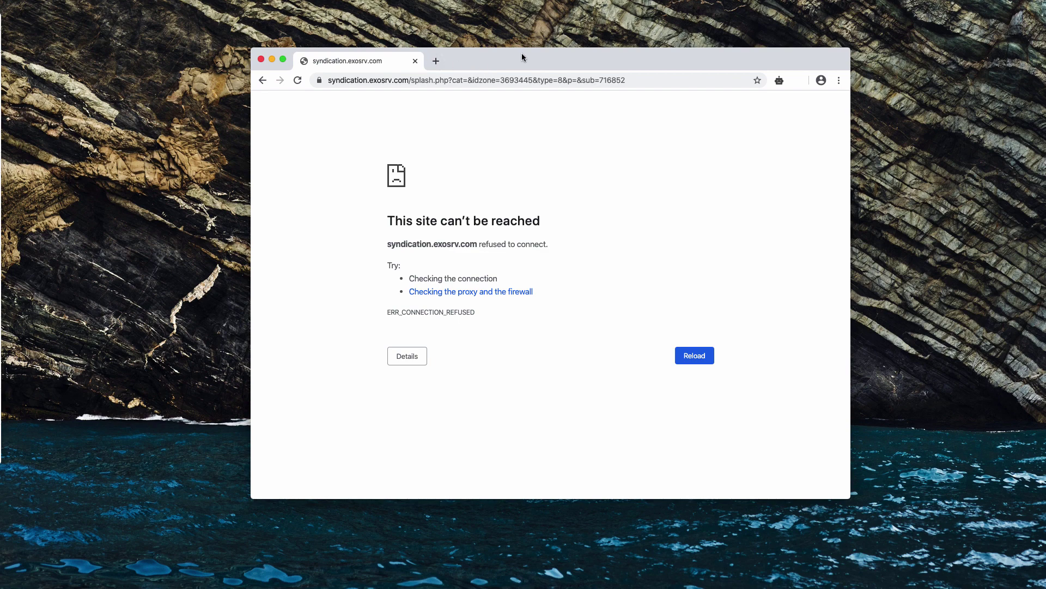
pyautogui.moveTo(518, 59); pyautogui.dragTo(516, 60)
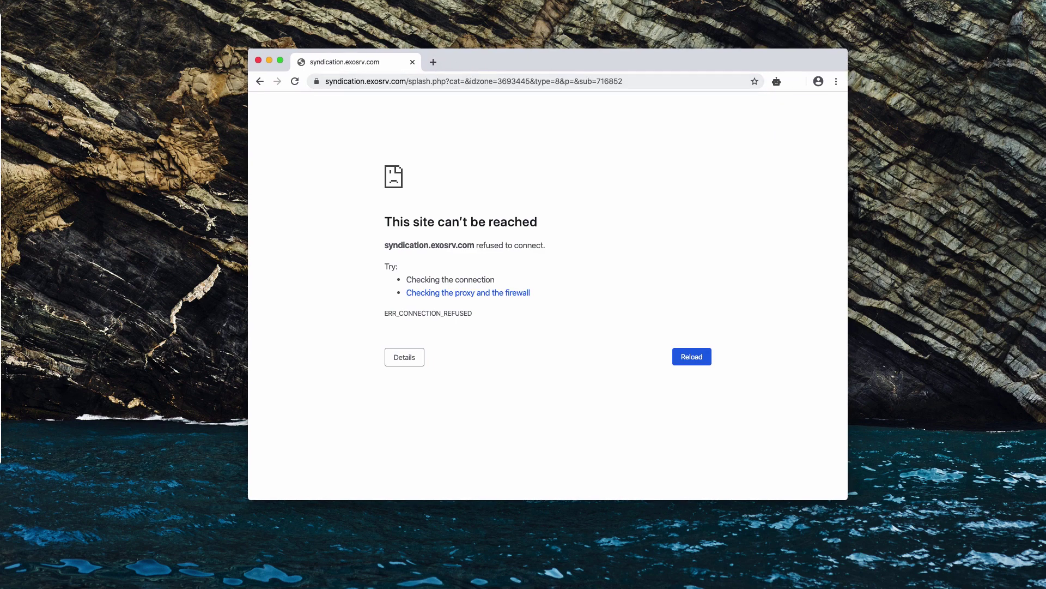
# Reach the Notifications permissions list via Settings > Site Settings.
pyautogui.click(836, 84)
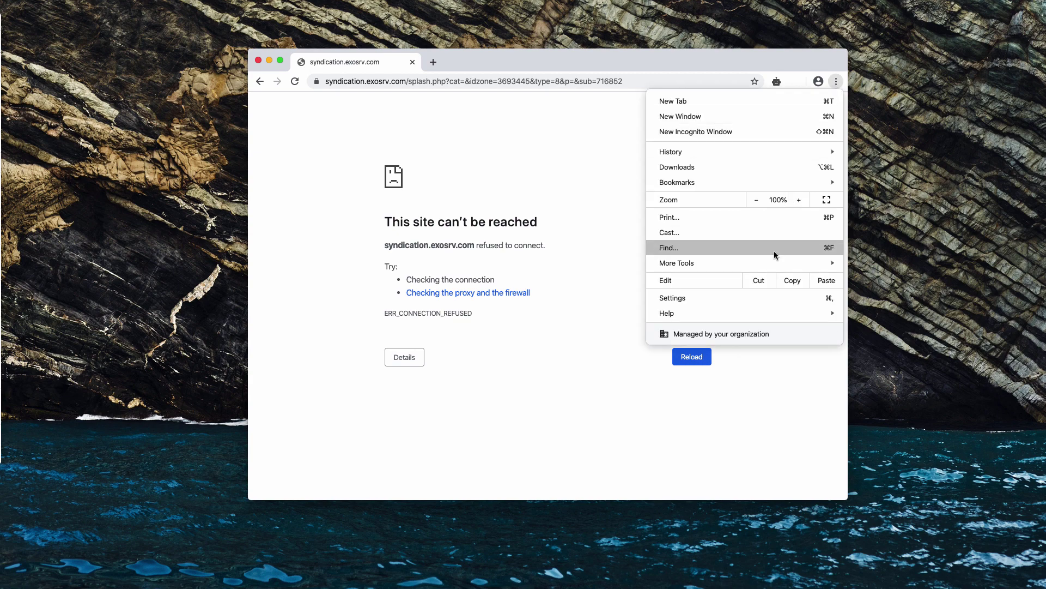
pyautogui.click(738, 299)
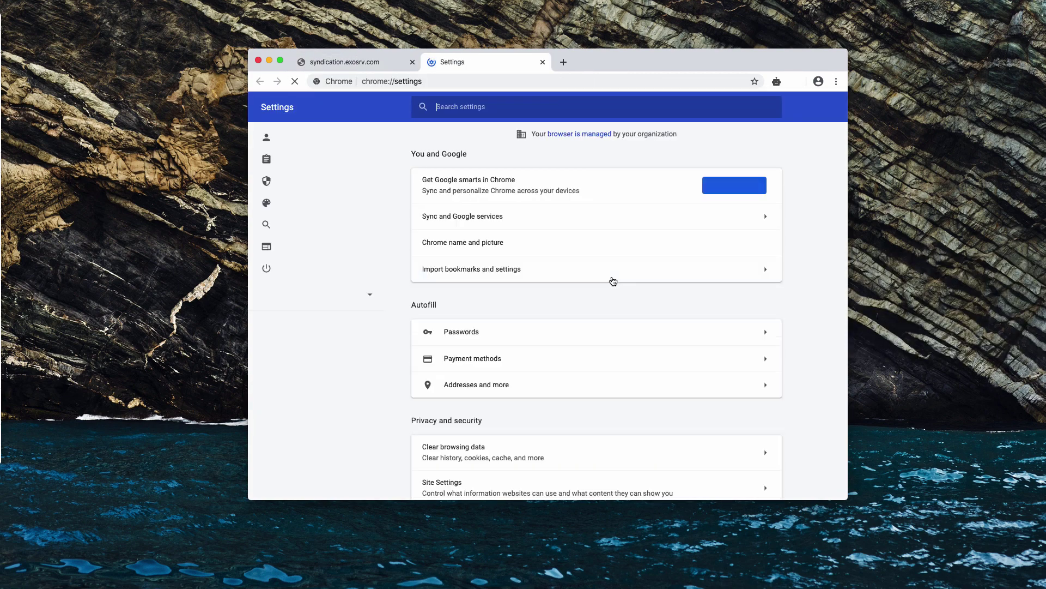
pyautogui.scroll(-2, 611, 280)
pyautogui.scroll(-1, 611, 281)
pyautogui.click(536, 385)
pyautogui.scroll(-2, 515, 376)
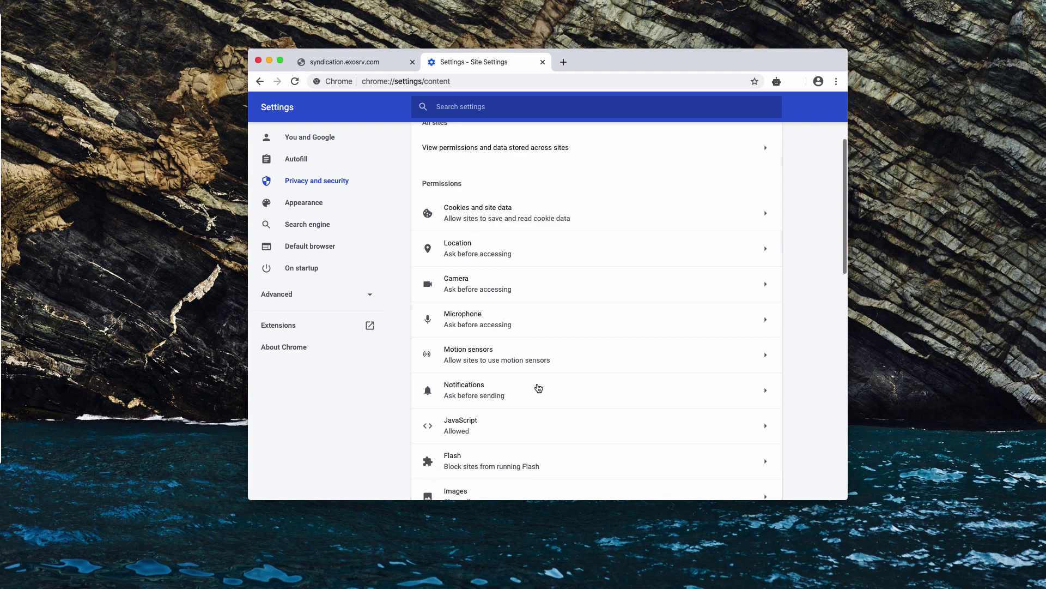
pyautogui.scroll(-1, 512, 379)
pyautogui.click(510, 369)
pyautogui.scroll(-1, 483, 368)
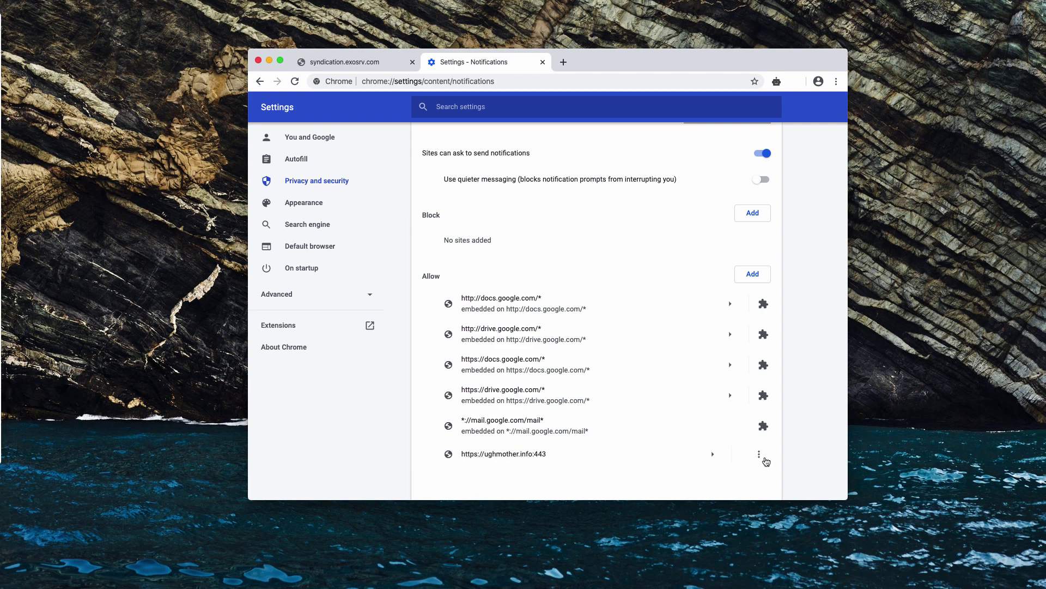
# Remove ughmother.info:443 from the sites allowed to send notifications.
pyautogui.click(760, 458)
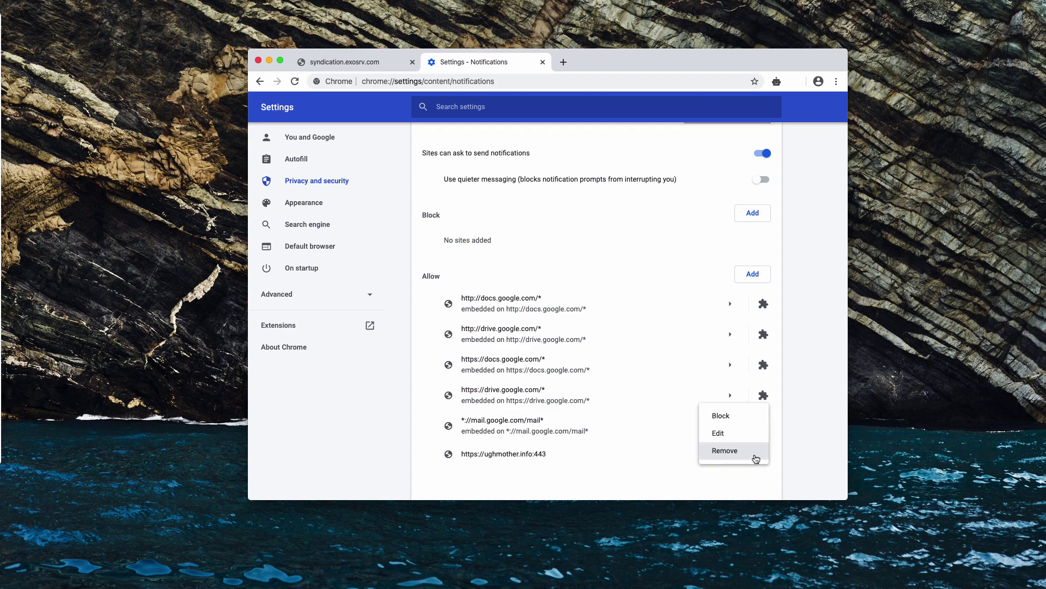
pyautogui.click(755, 458)
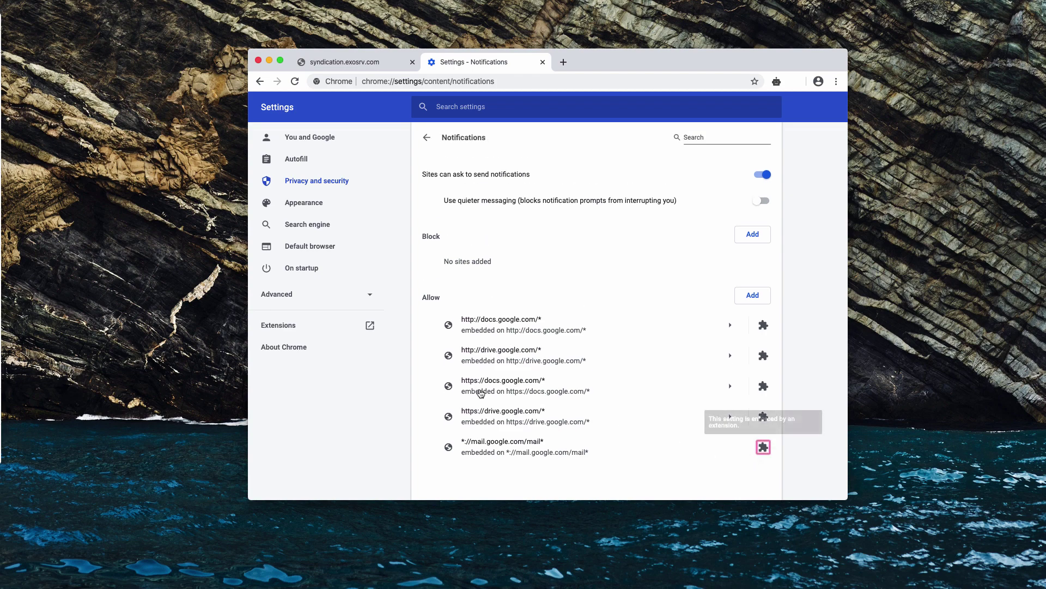
# Load combocleaner.com from the address bar.
pyautogui.click(449, 81)
pyautogui.write('combocleaner.com')
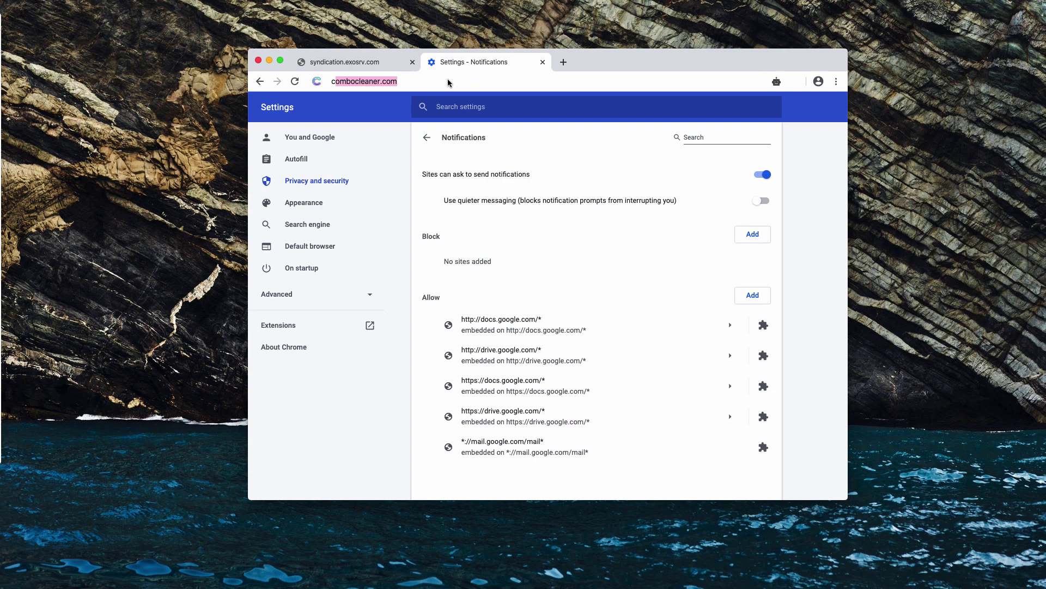
pyautogui.press('Return')
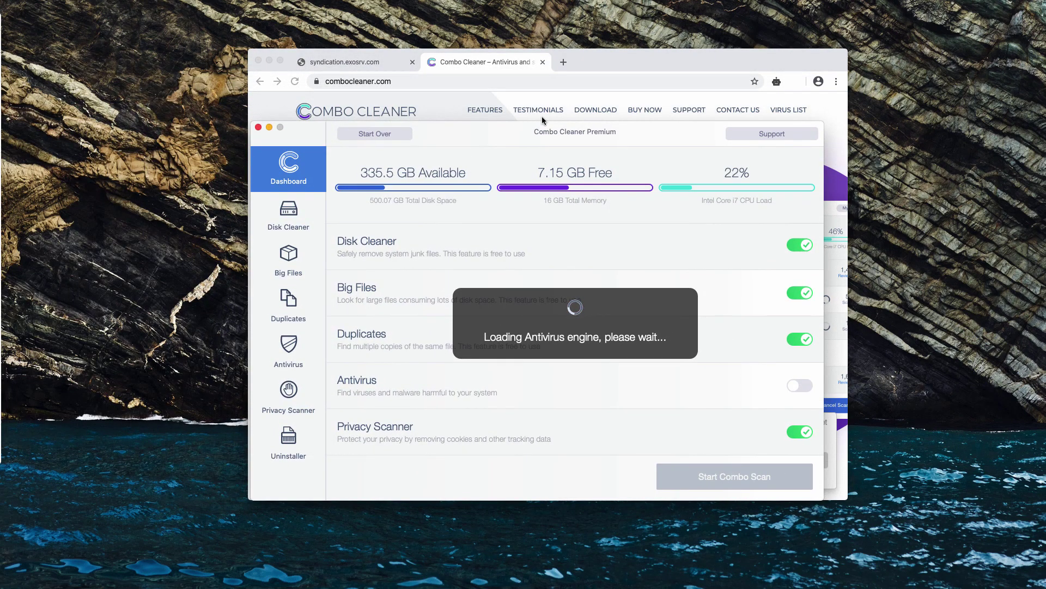
# Start a Combo Scan of the Mac with all five modules enabled.
pyautogui.click(530, 85)
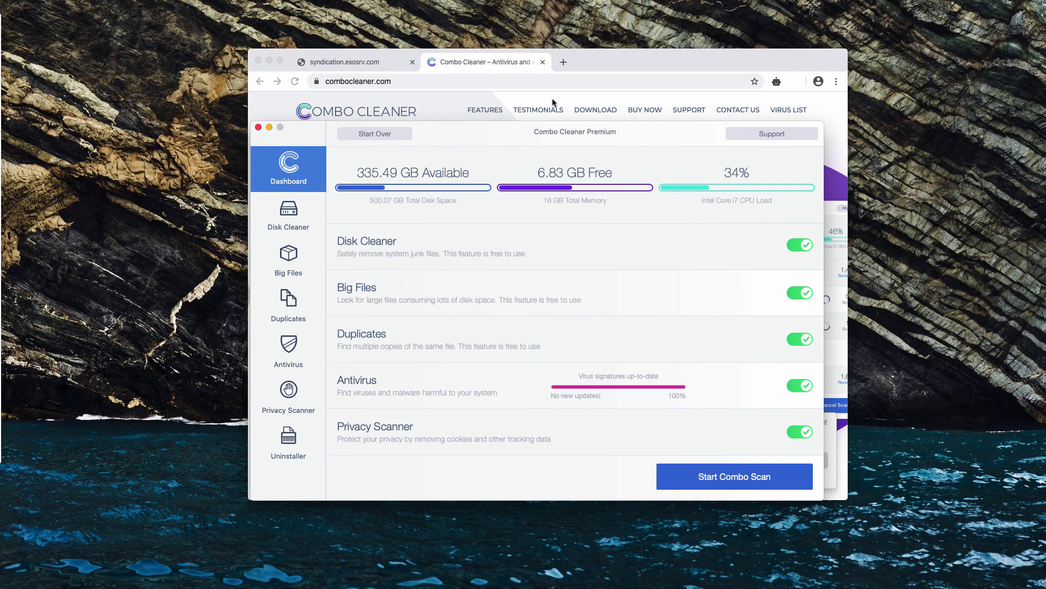
pyautogui.click(719, 477)
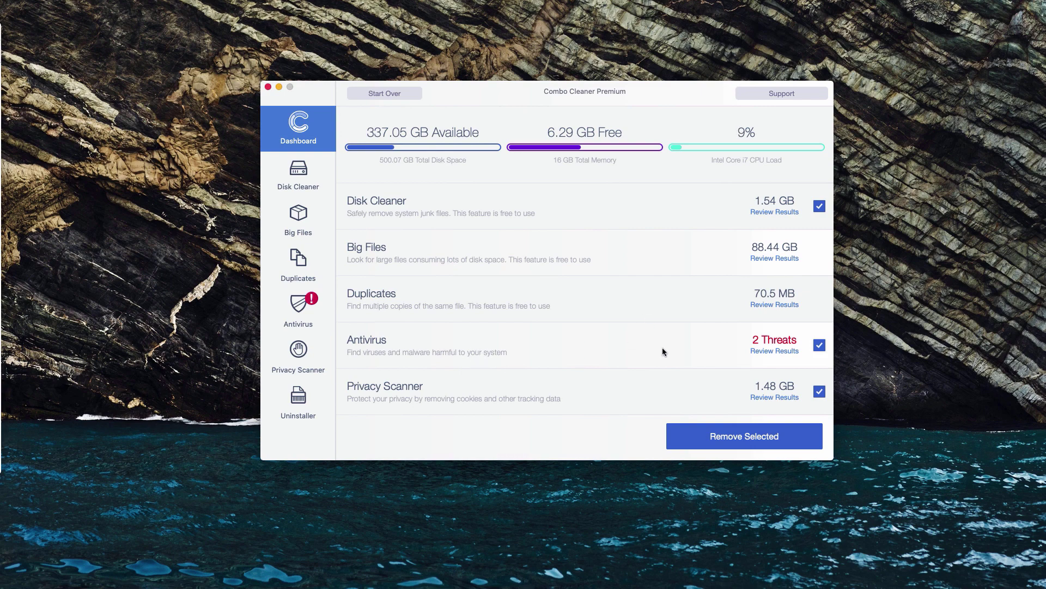
# Review the two antivirus threats, checking Documents and Downloads in Finder, then close Finder.
pyautogui.click(774, 351)
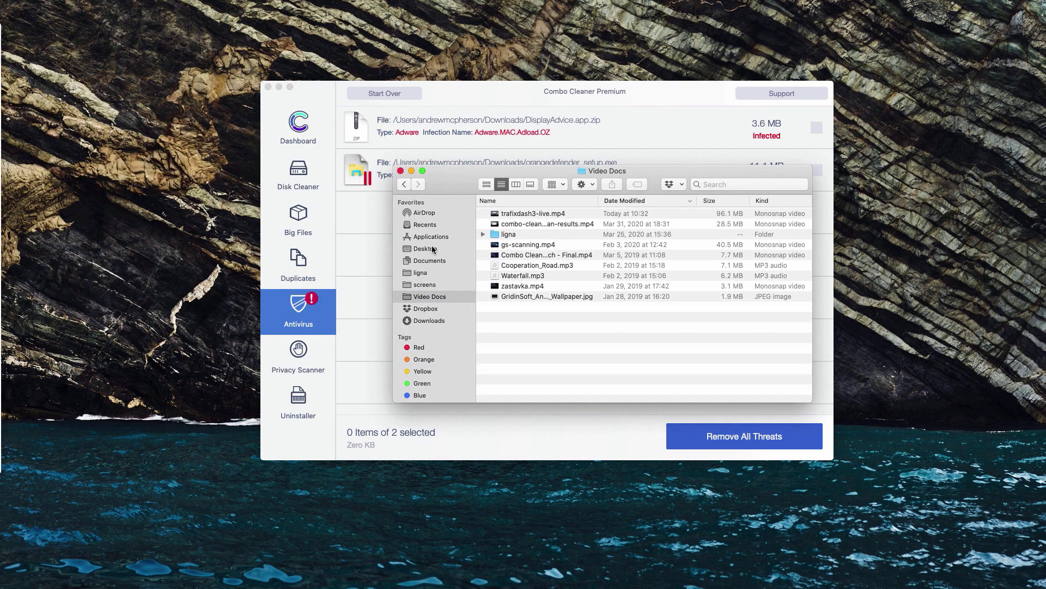
pyautogui.click(432, 260)
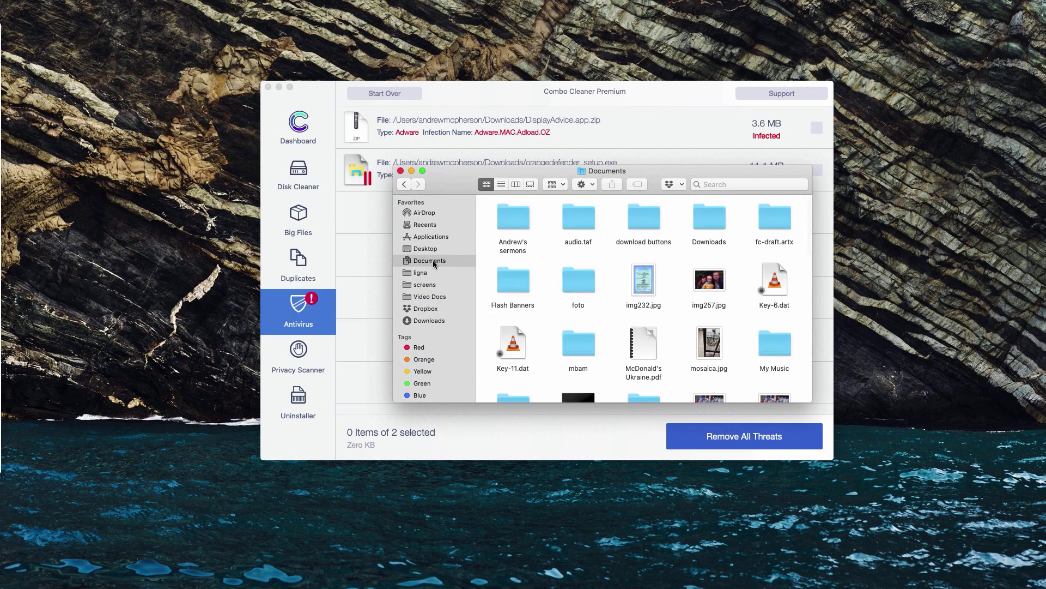
pyautogui.click(431, 320)
pyautogui.click(400, 172)
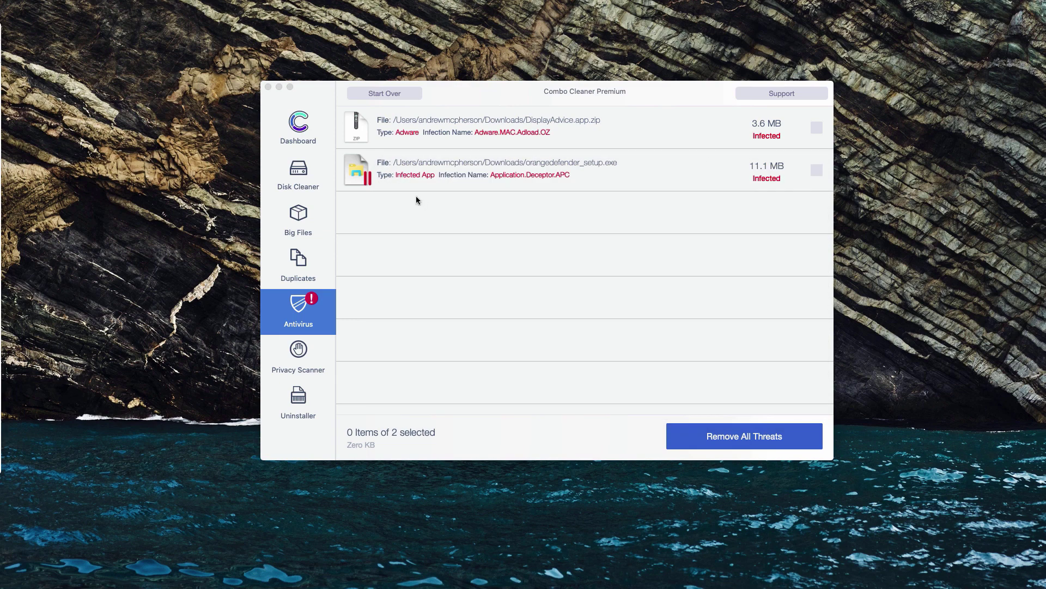